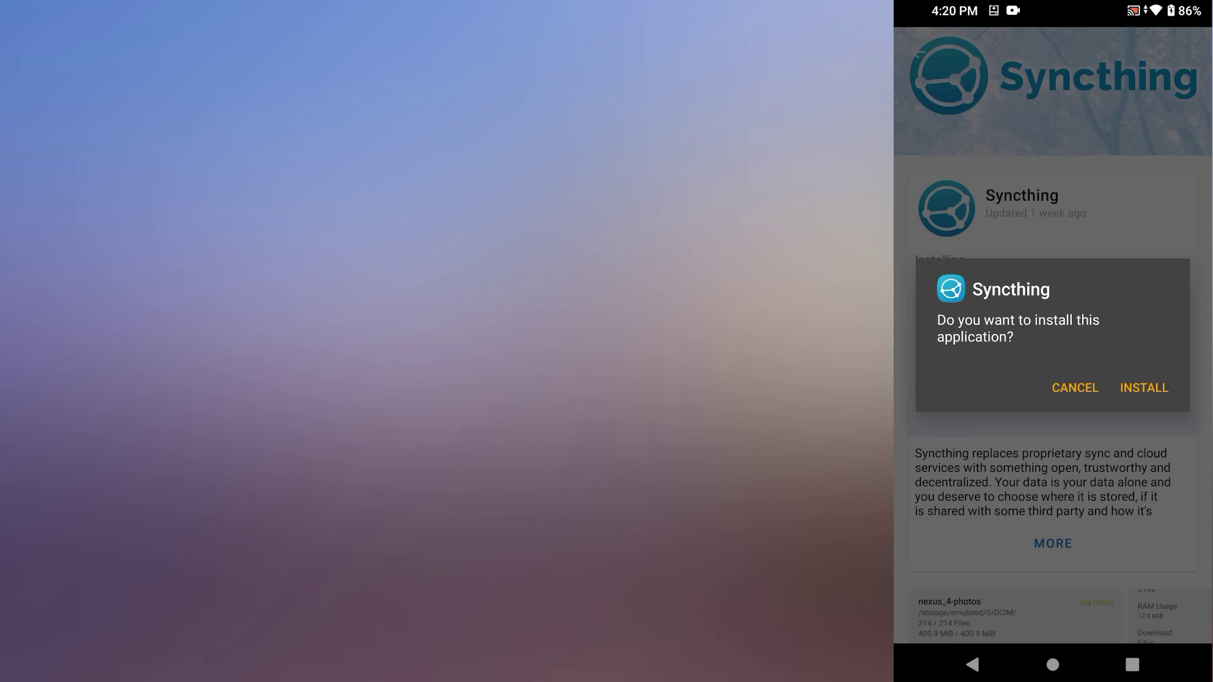
Install Syncthing on the phone and open it with storage, location and camera access allowed.
left_click(1144, 388)
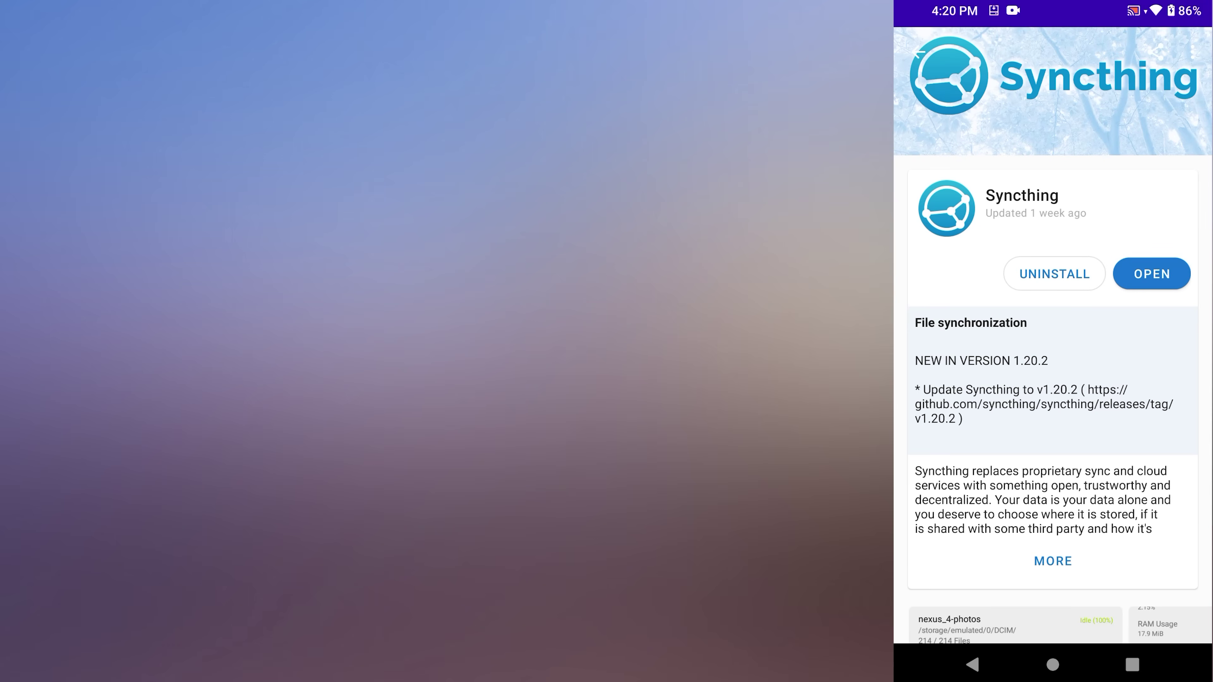
left_click(1151, 274)
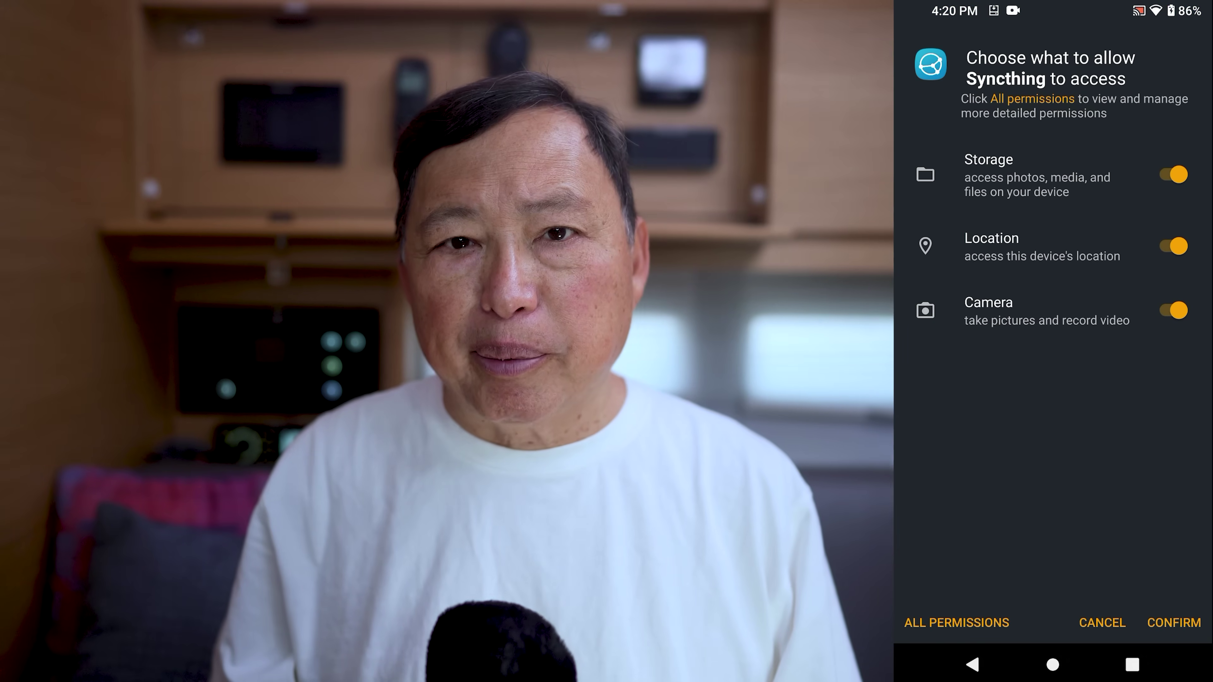
left_click(1174, 622)
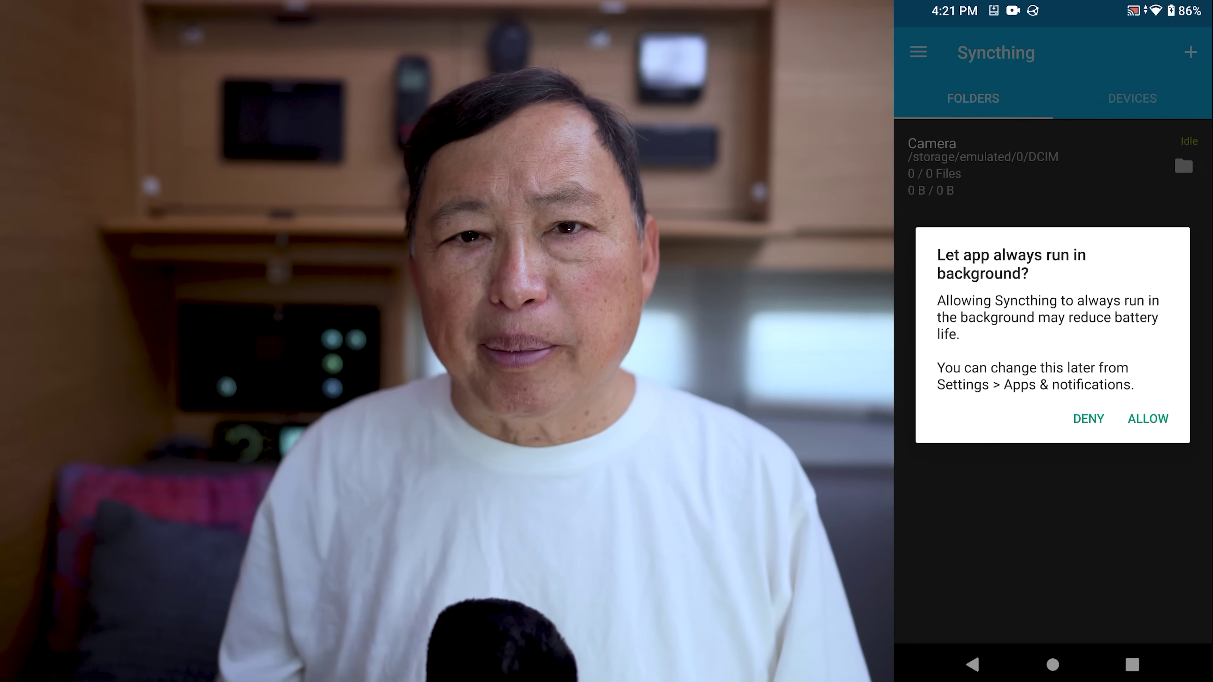
Allow Syncthing to always run in the background and display its devices list.
left_click(1148, 419)
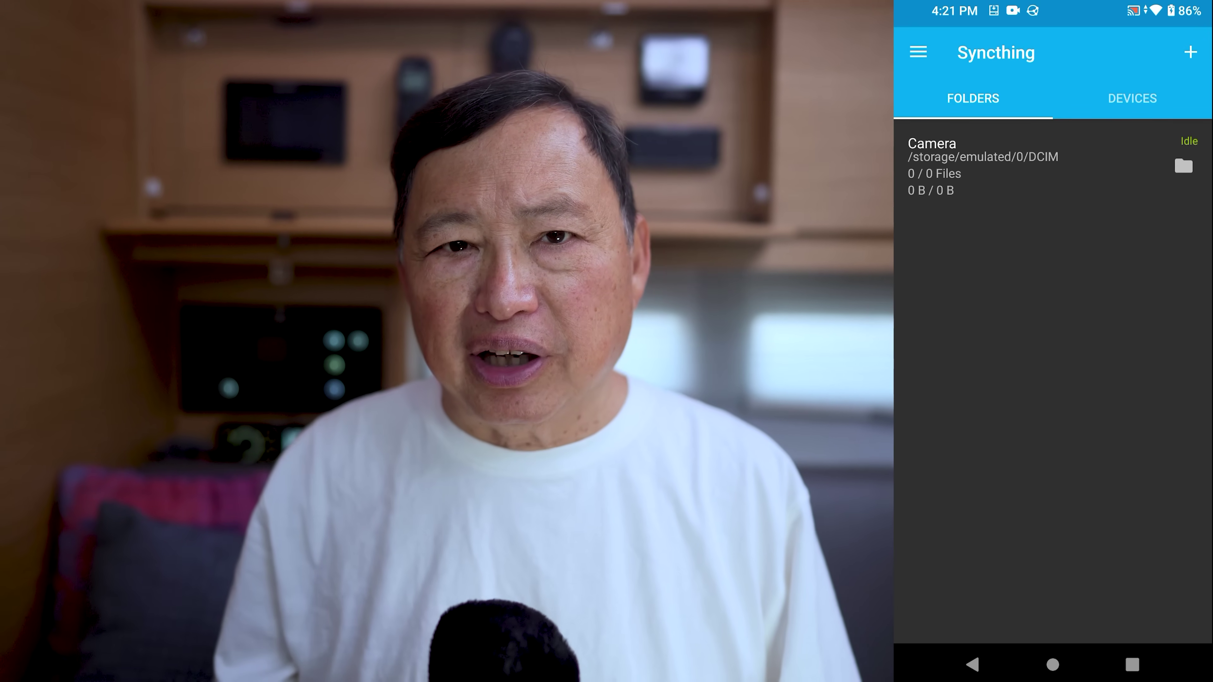
left_click(1132, 98)
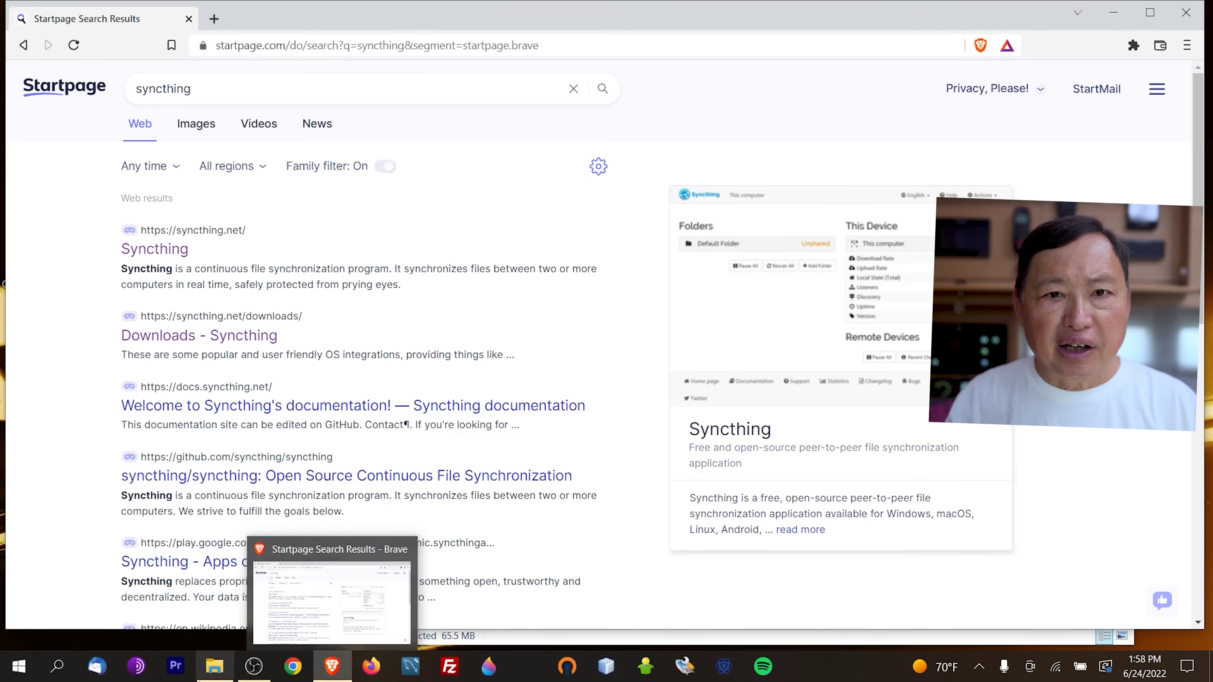
In the desktop browser, open the SyncTrayzor release page through the Syncthing website's downloads.
left_click(141, 250)
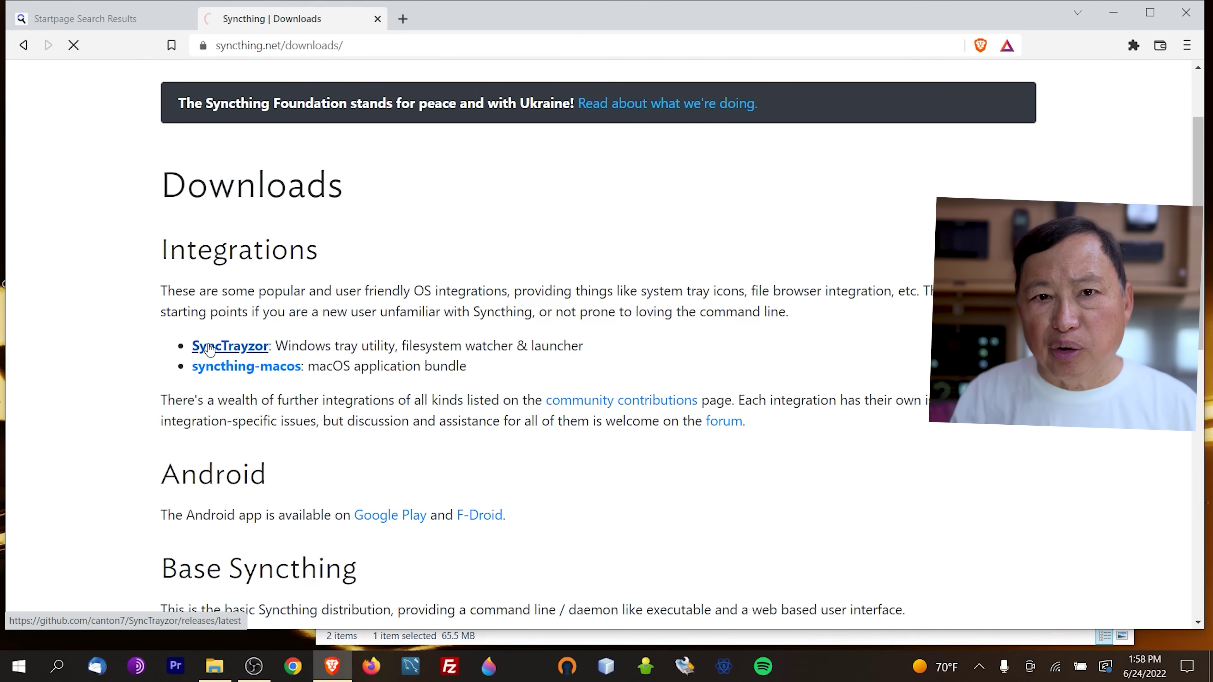
left_click(210, 347)
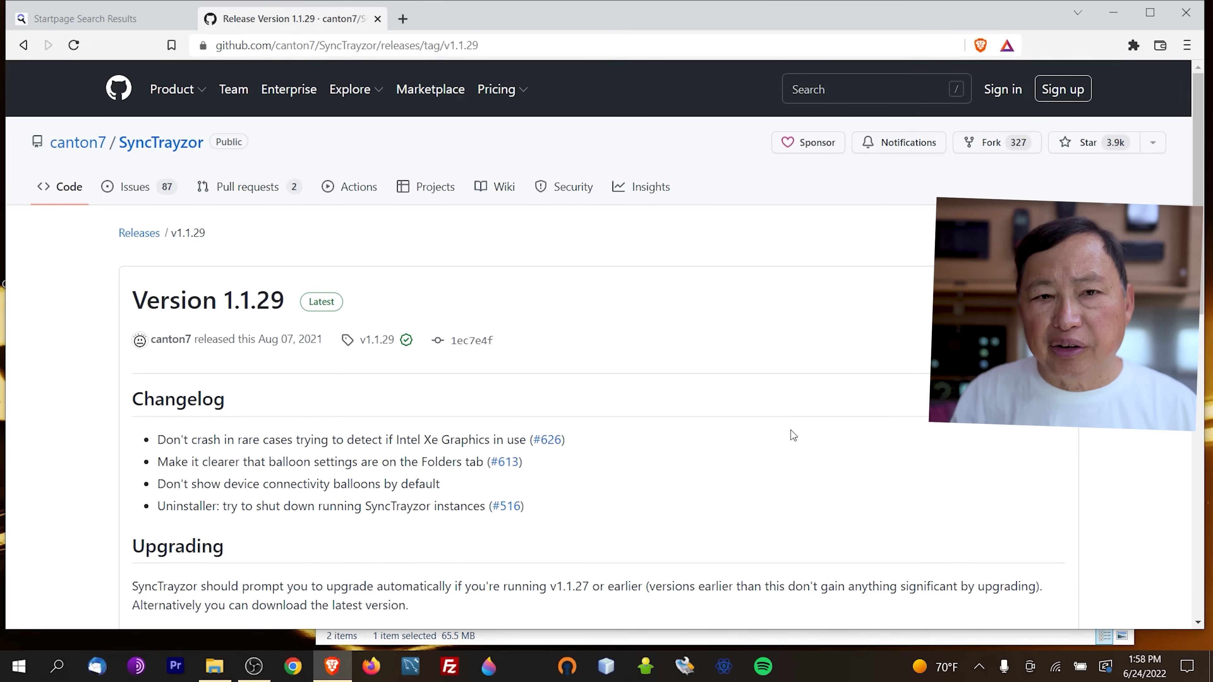
Download the 64-bit SyncTrayzor installer to Downloads as SyncTrayzorSetup-x64.exe, replacing the existing file.
scroll(790, 430, "down", 7)
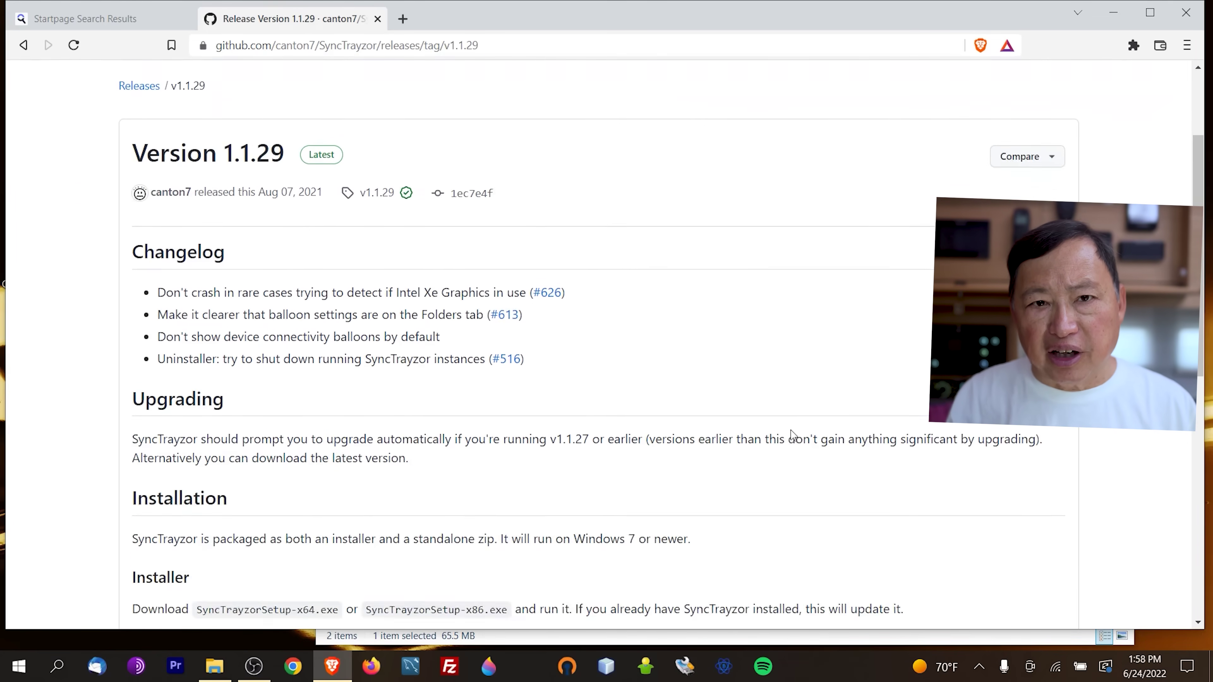
scroll(790, 431, "down", 7)
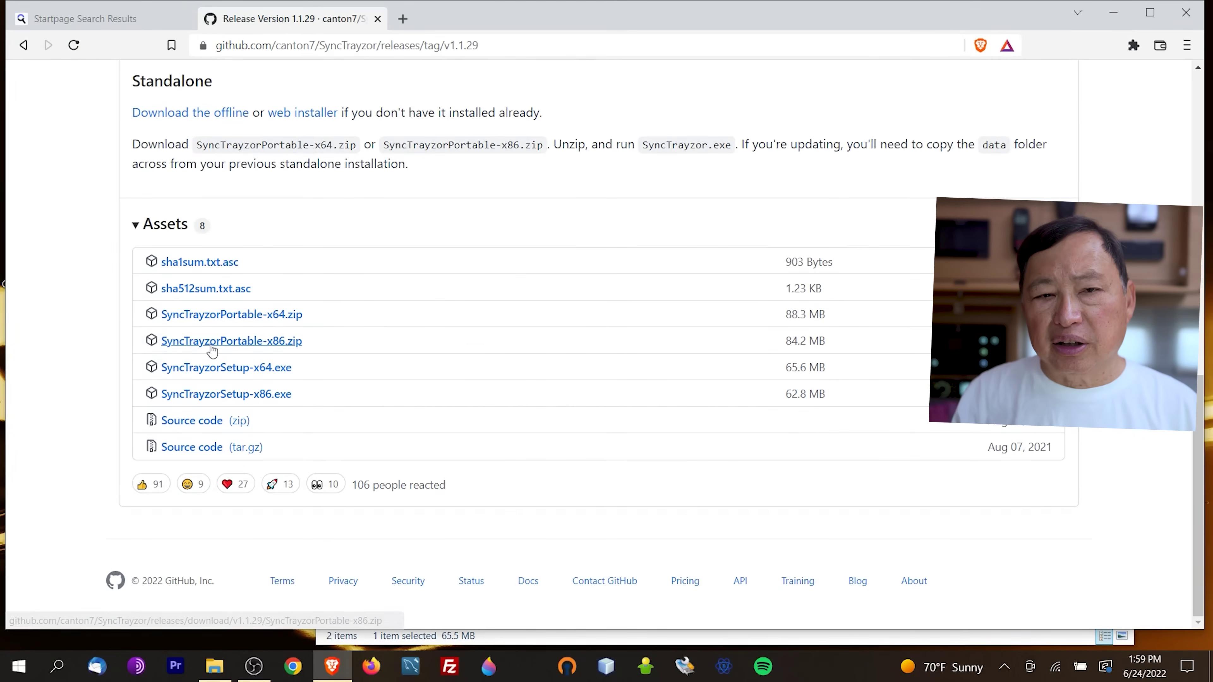
left_click(219, 369)
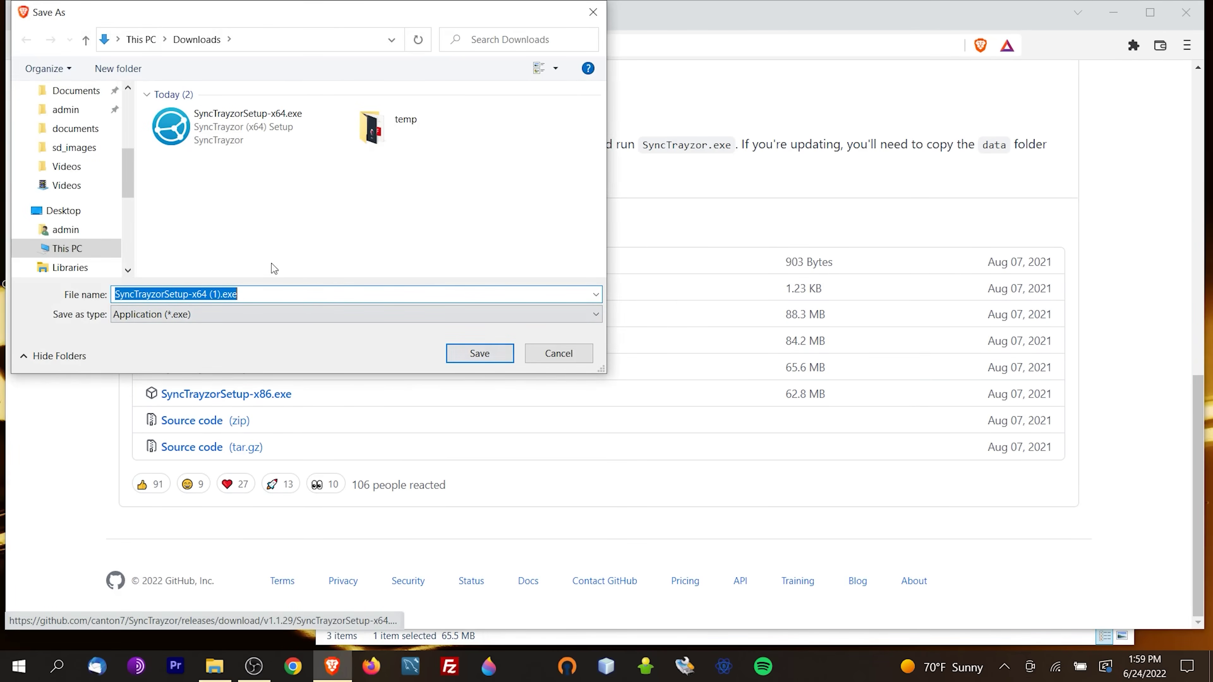
left_click(222, 293)
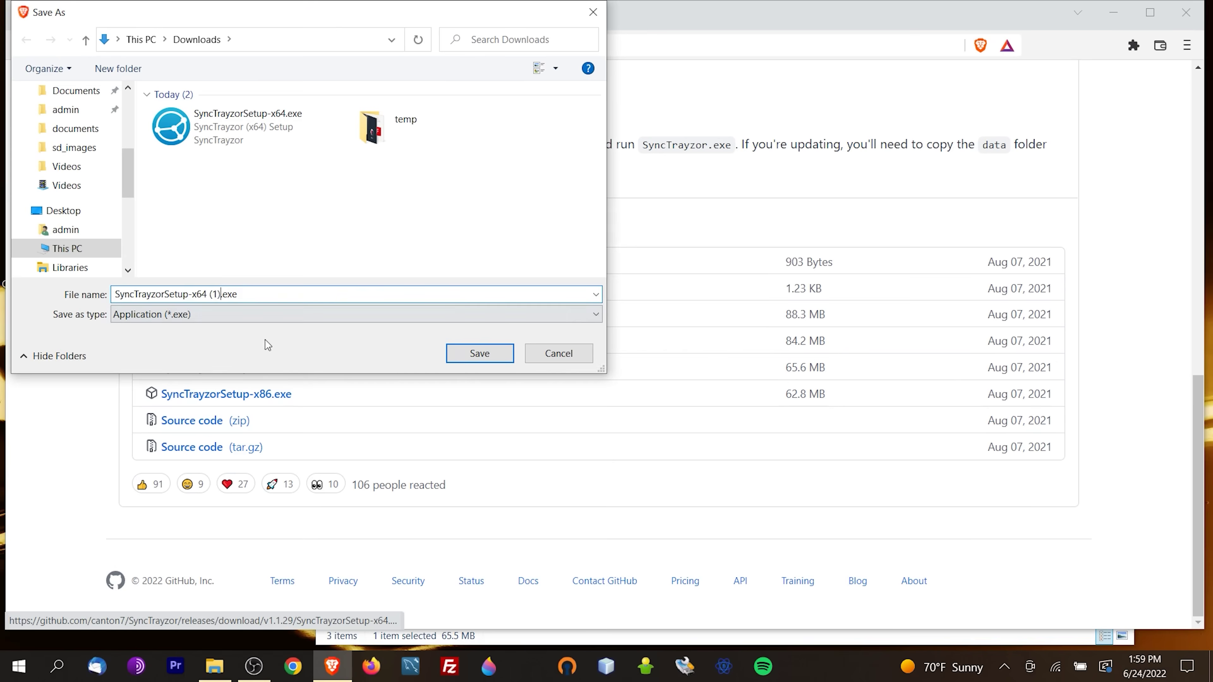
key("BackSpace")
key("BackSpace")
key("BackSpace")
key("BackSpace")
left_click(478, 356)
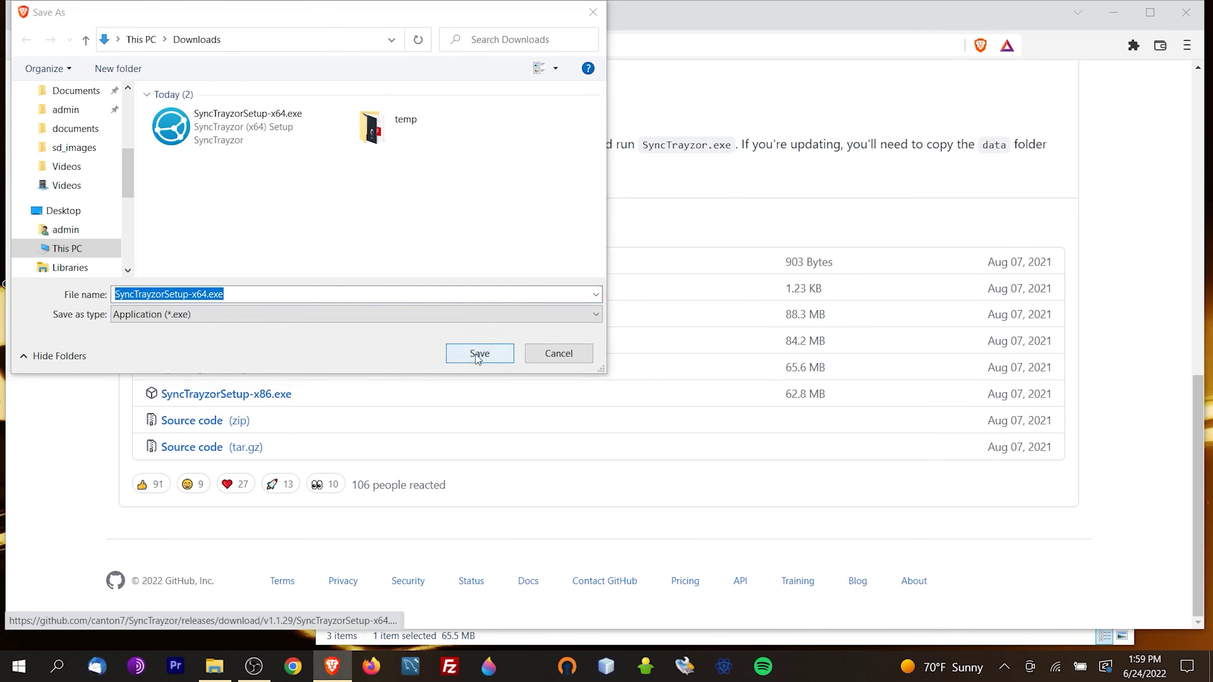
left_click(650, 339)
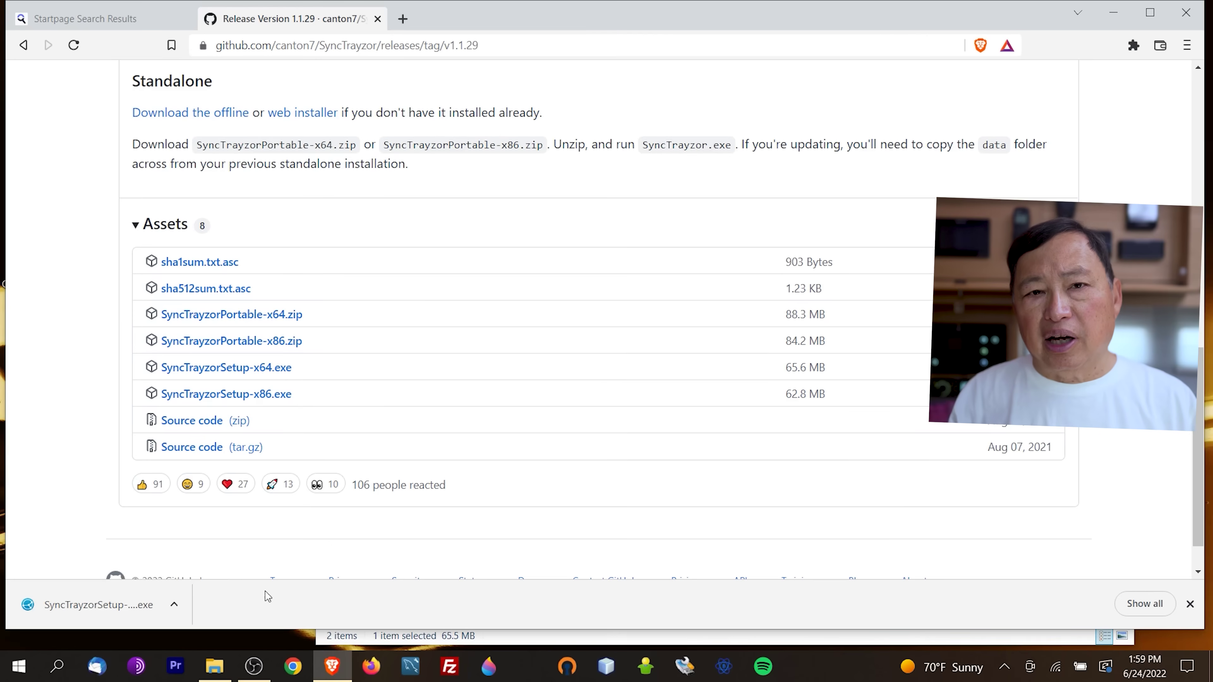
Run SyncTrayzorSetup-x64.exe from the Downloads folder, install to the default location without a desktop shortcut and launch SyncTrayzor.
left_click(219, 665)
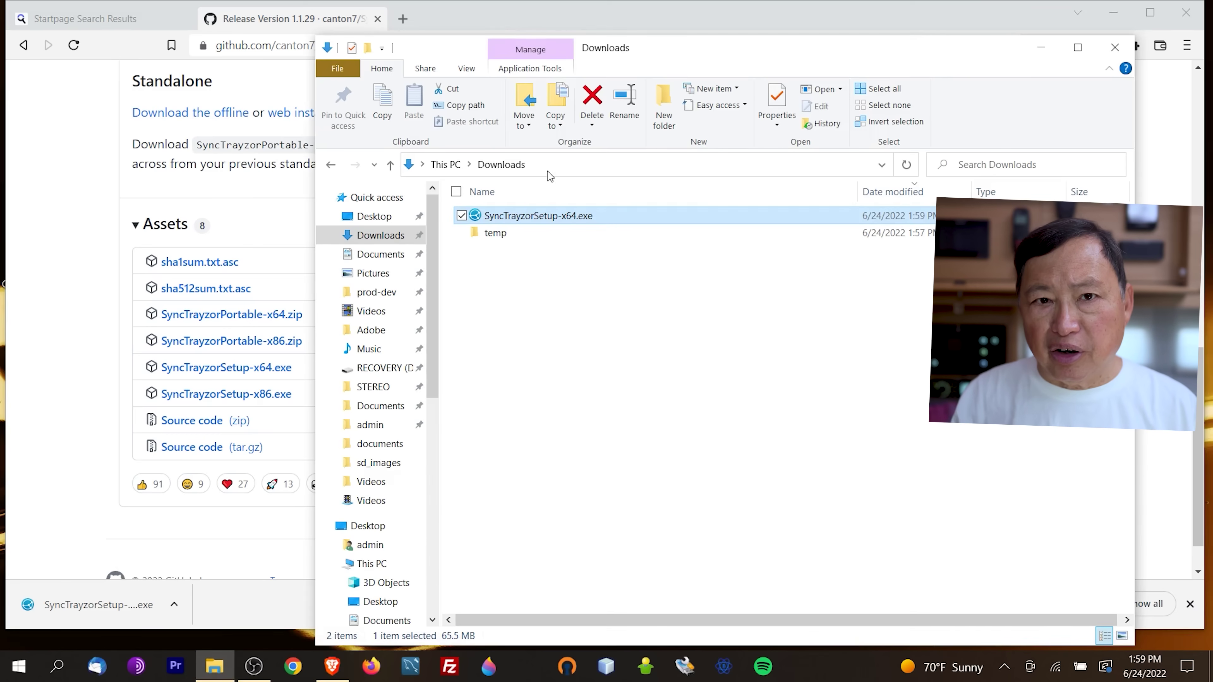
double_click(572, 217)
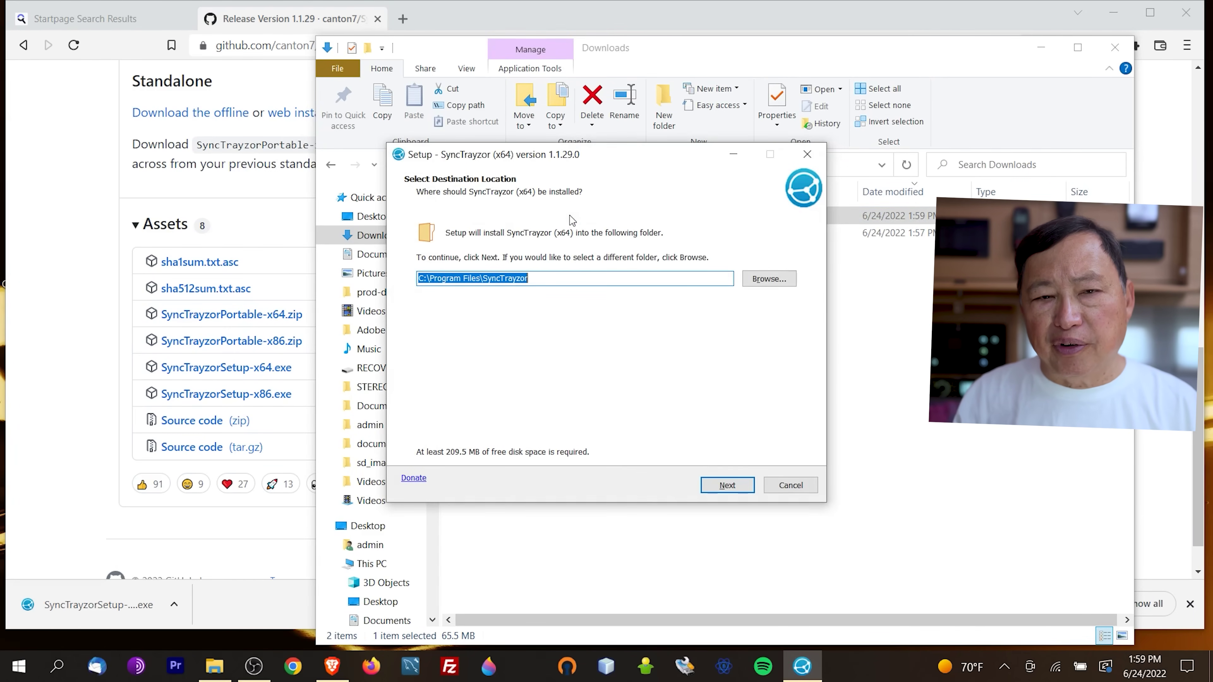
left_click(731, 484)
left_click(733, 487)
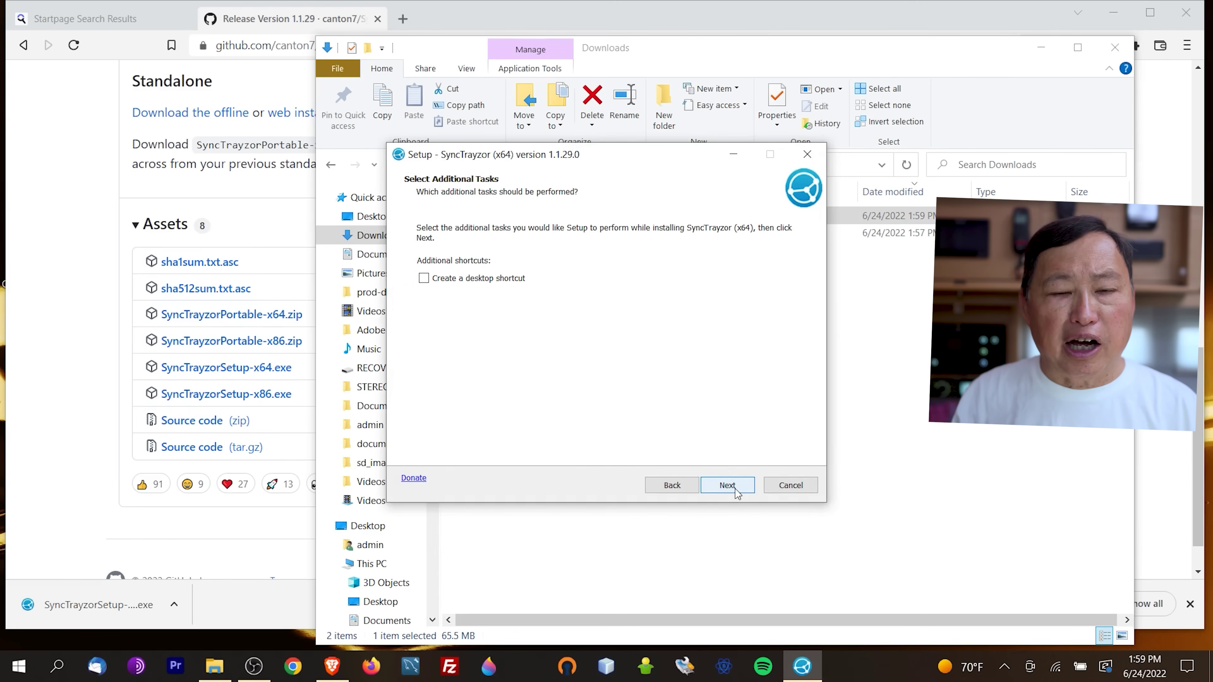
left_click(736, 487)
left_click(736, 492)
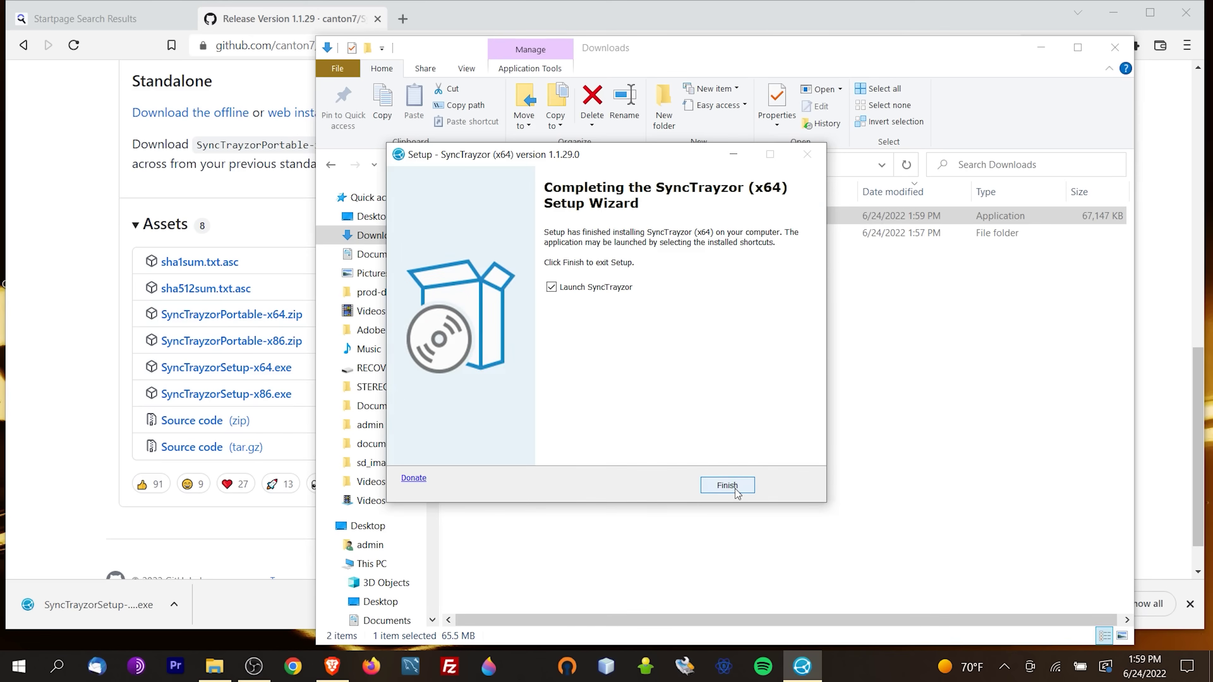
left_click(727, 486)
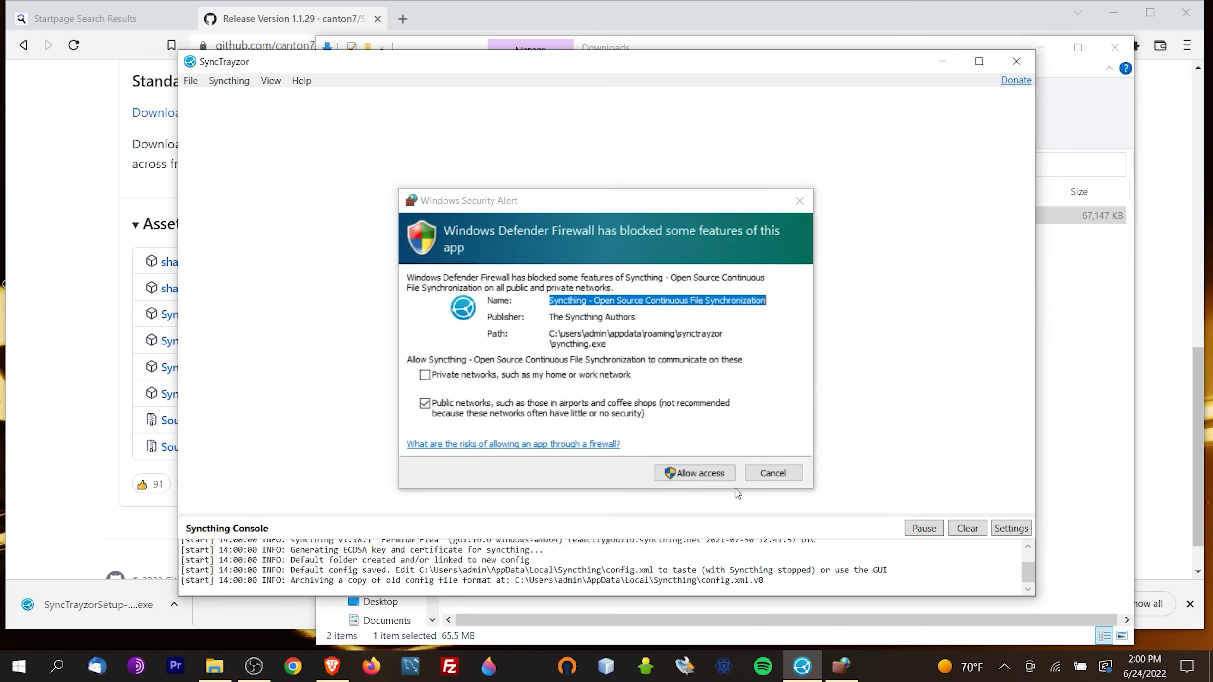
Allow Syncthing through the firewall on public networks and dismiss both the anonymous usage reporting request and the GUI authentication notice.
left_click(712, 476)
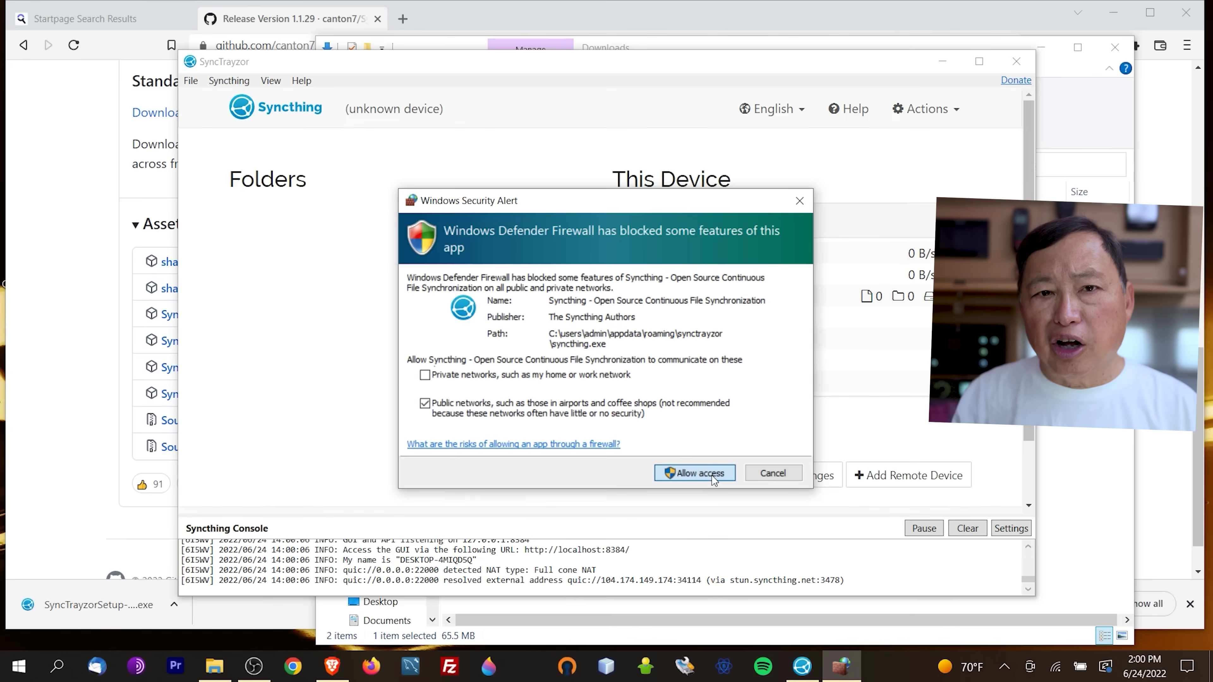
left_click(712, 476)
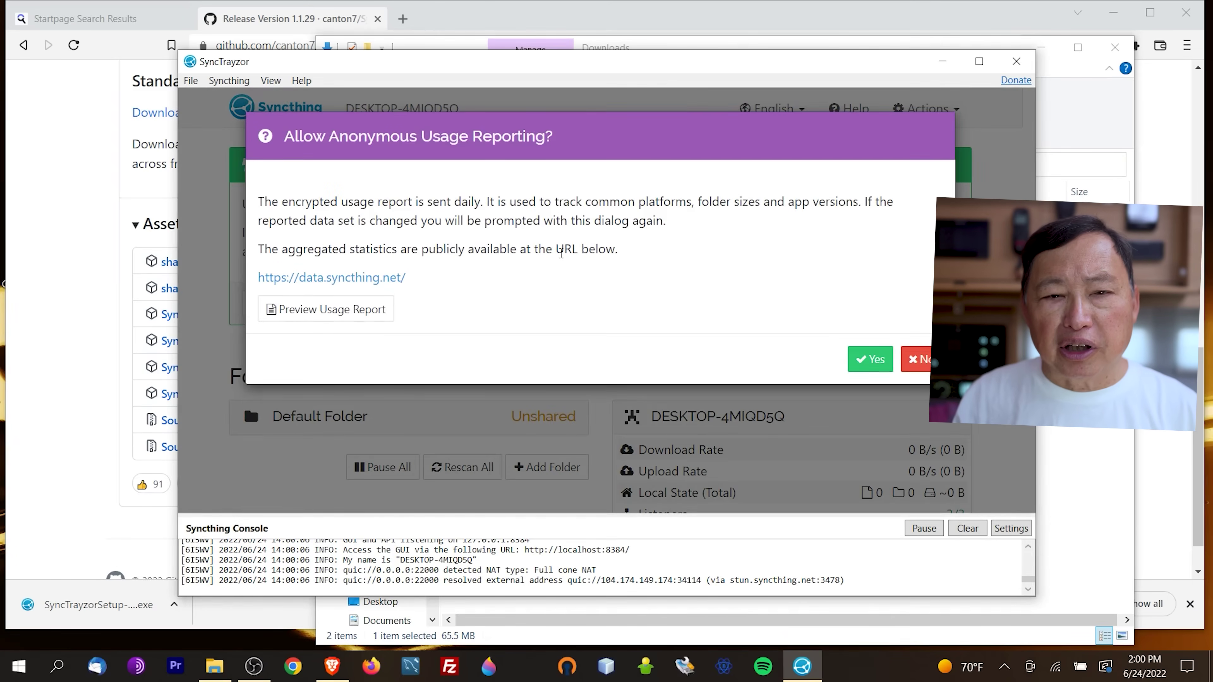
left_click(925, 362)
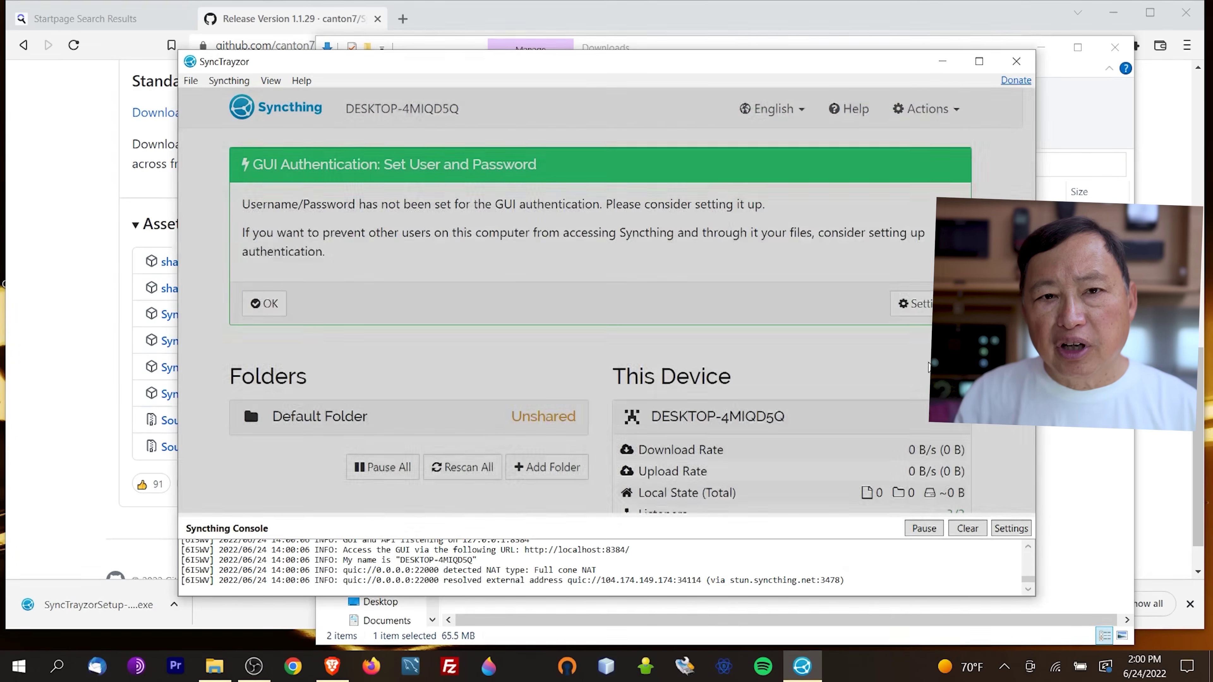
left_click(265, 305)
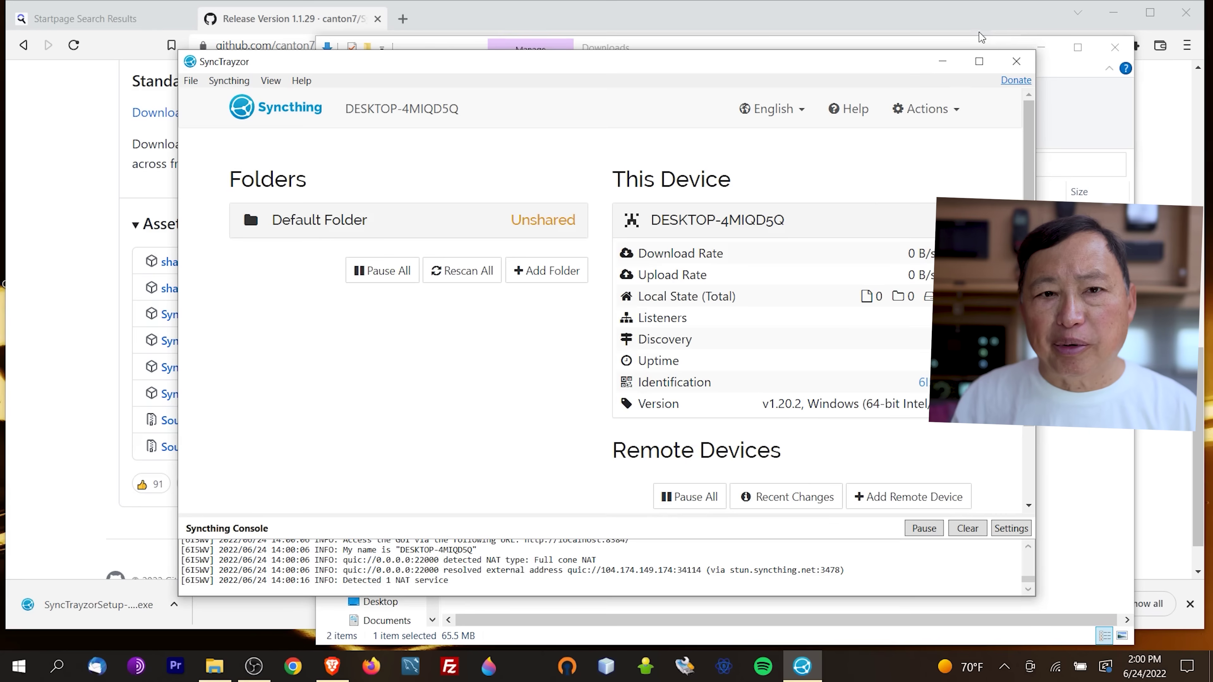
left_click(957, 115)
left_click(926, 167)
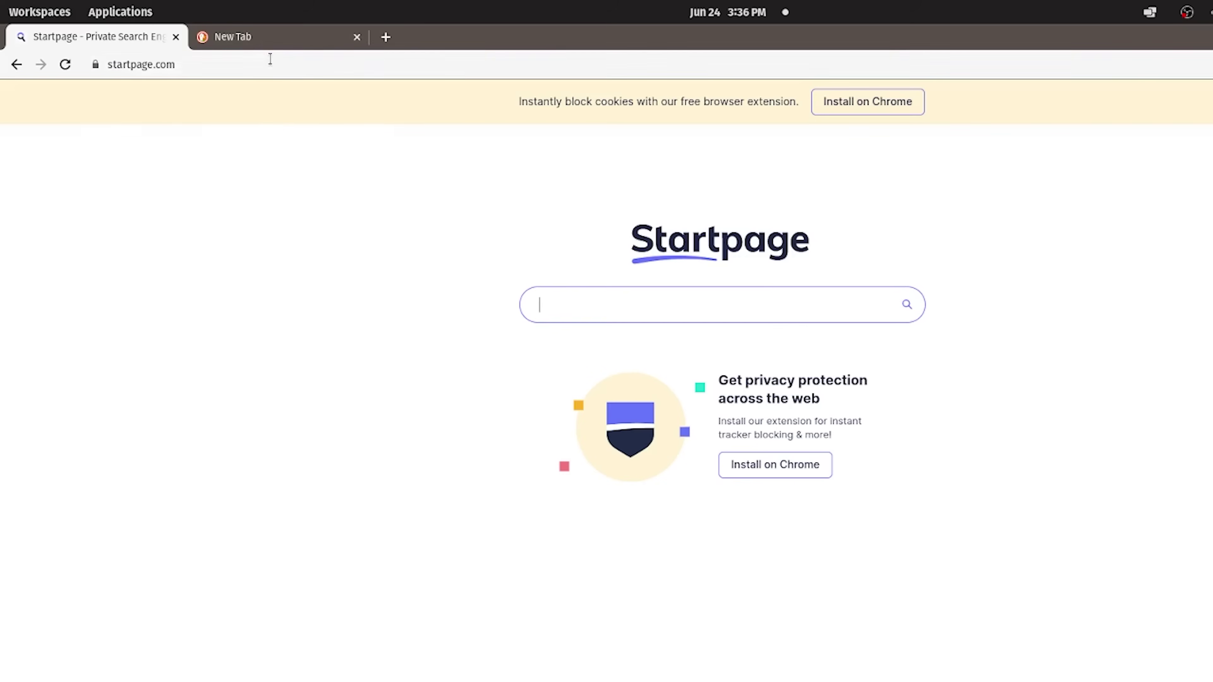
On the Linux computer, search the web for "syncthing windows" with DuckDuckGo.
left_click(270, 59)
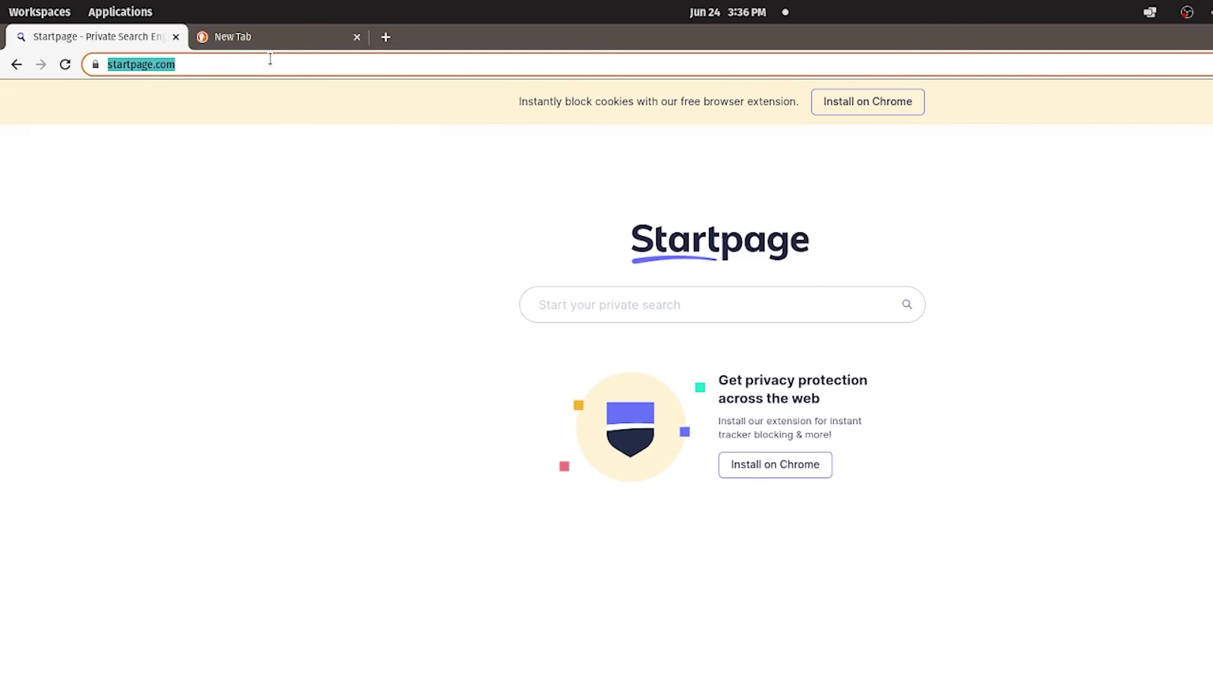
key("BackSpace")
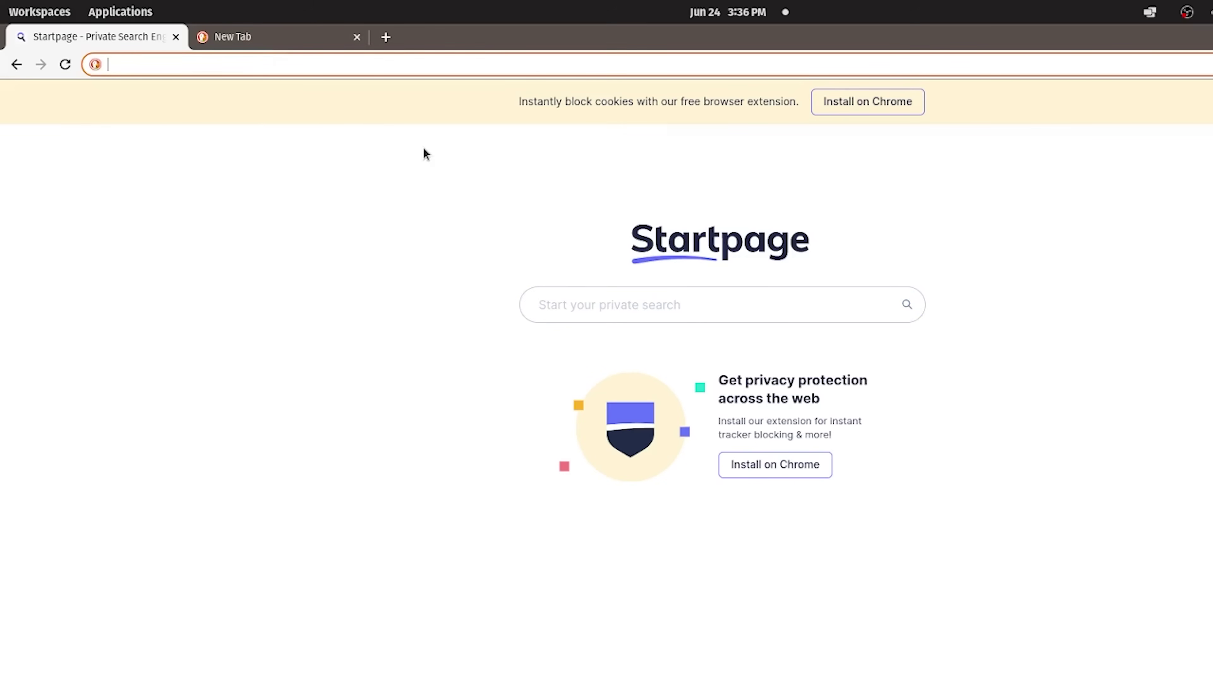
type("syntc")
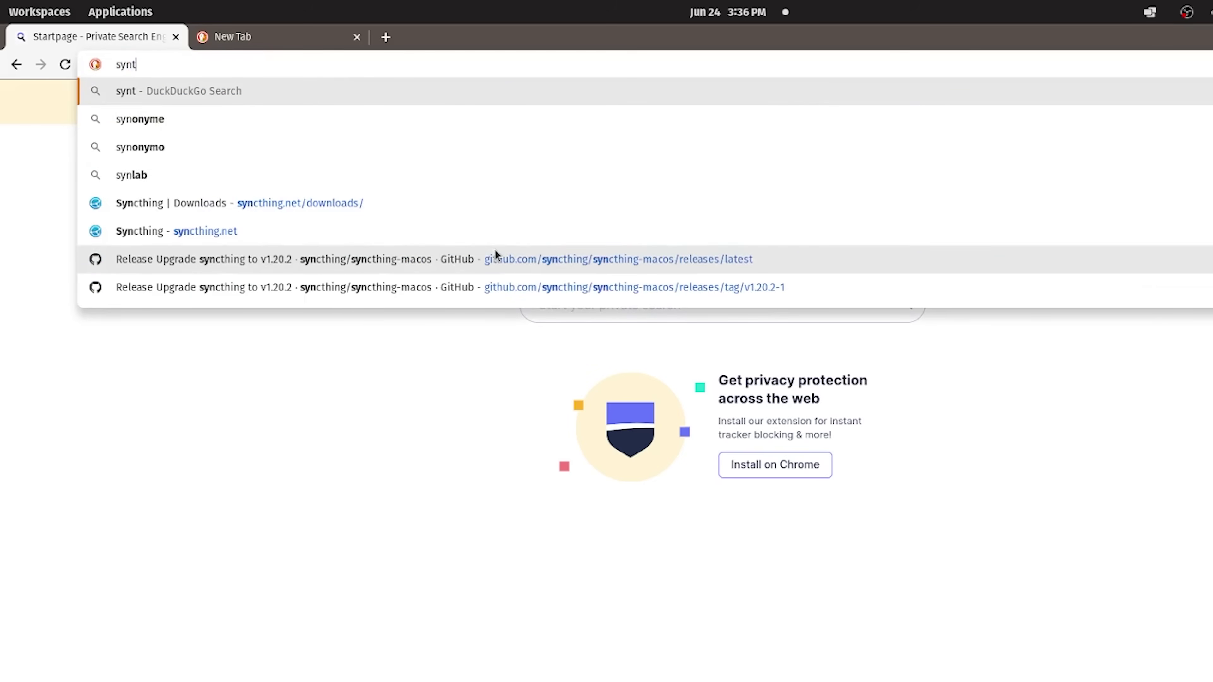
key("BackSpace")
key("BackSpace")
key("BackSpace")
key("BackSpace")
key("BackSpace")
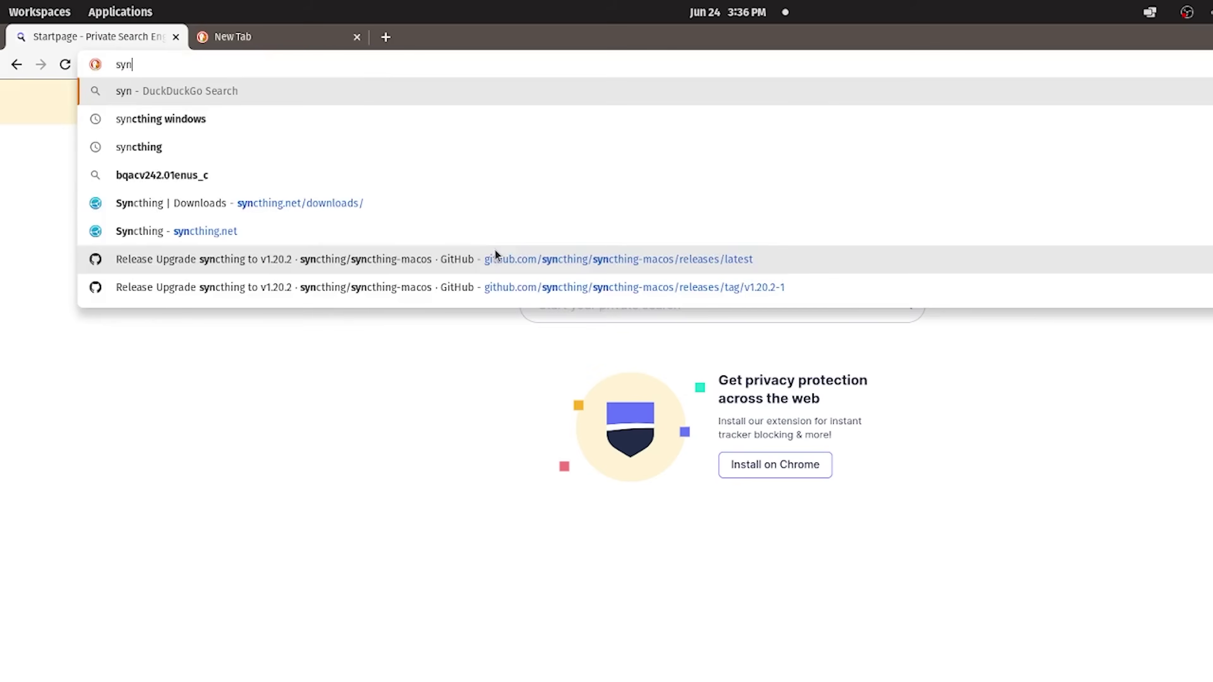
type("syn")
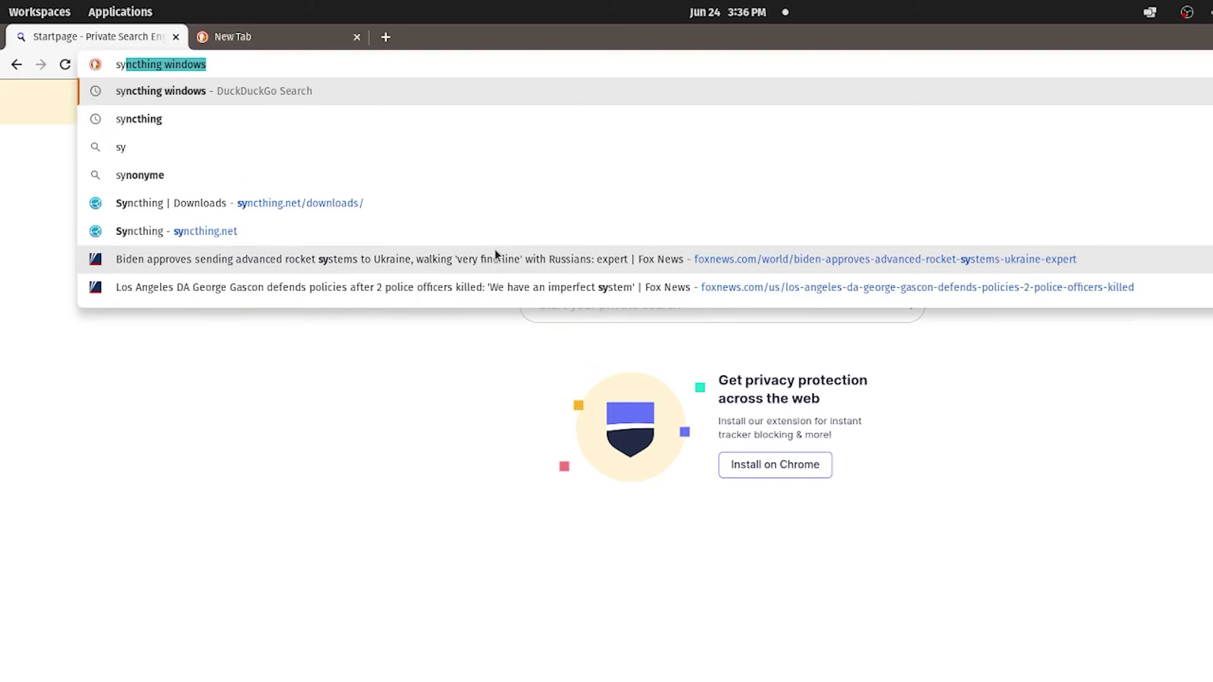
key("Return")
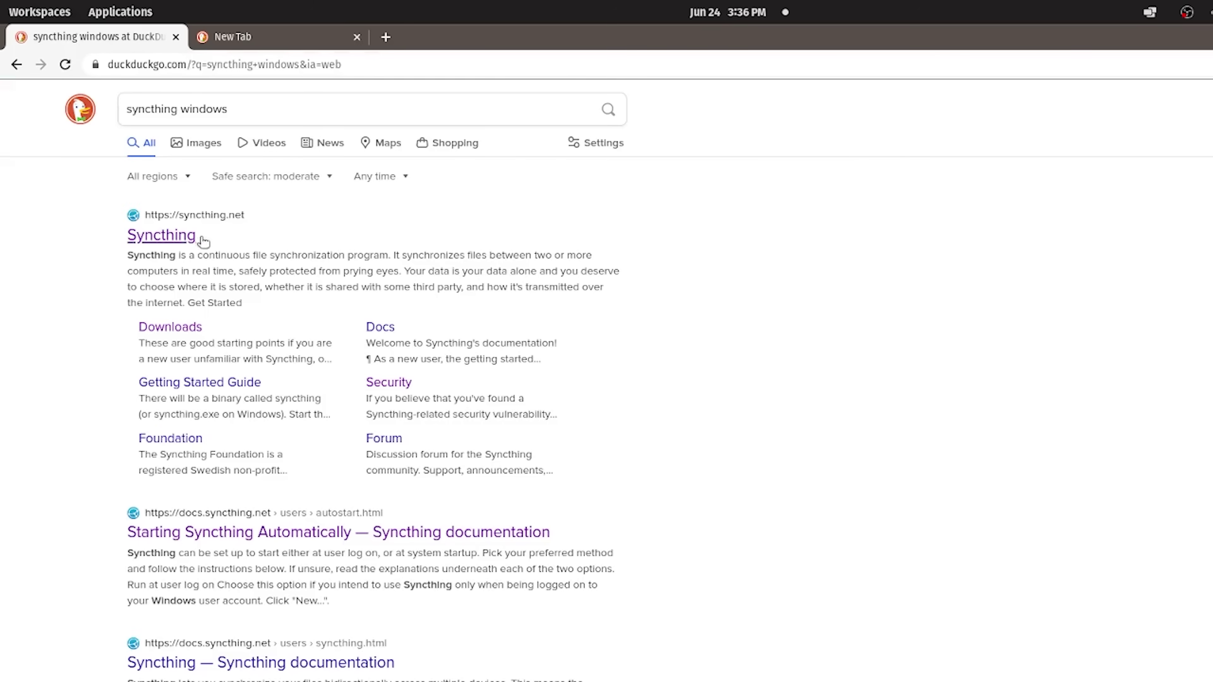
Open the Syncthing website's downloads and review the Debian/Ubuntu package instructions at apt.syncthing.net.
left_click(188, 242)
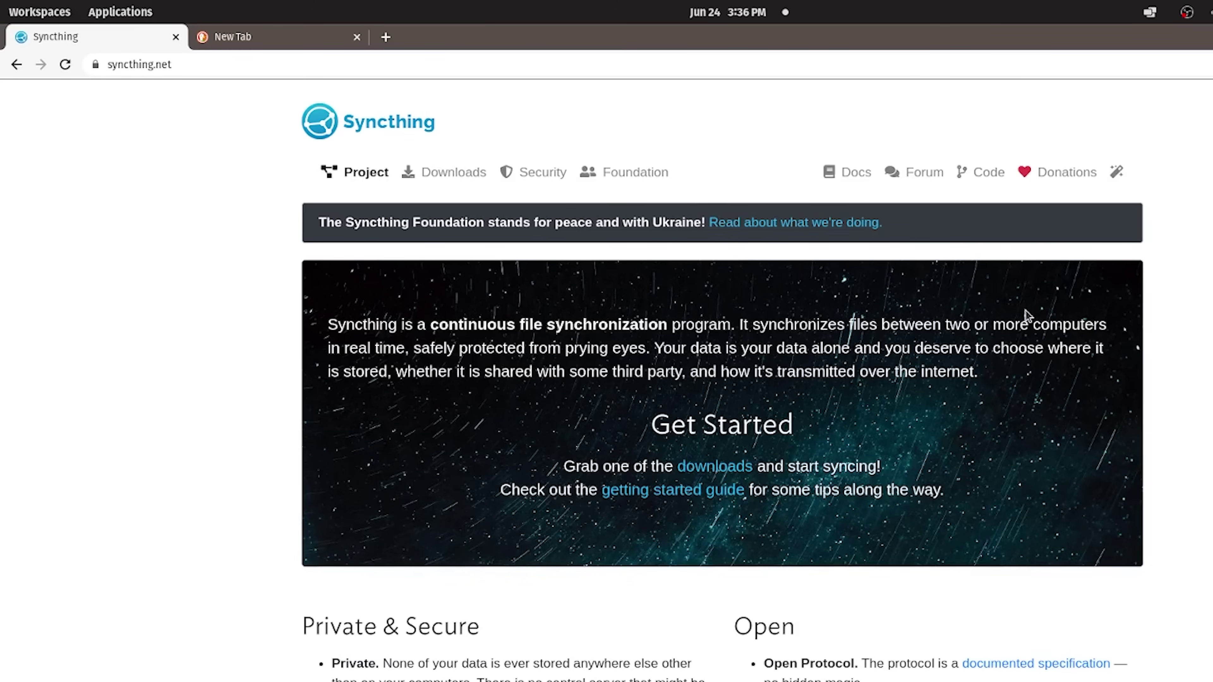
left_click(476, 179)
scroll(1161, 496, "down", 3)
scroll(1162, 491, "down", 10)
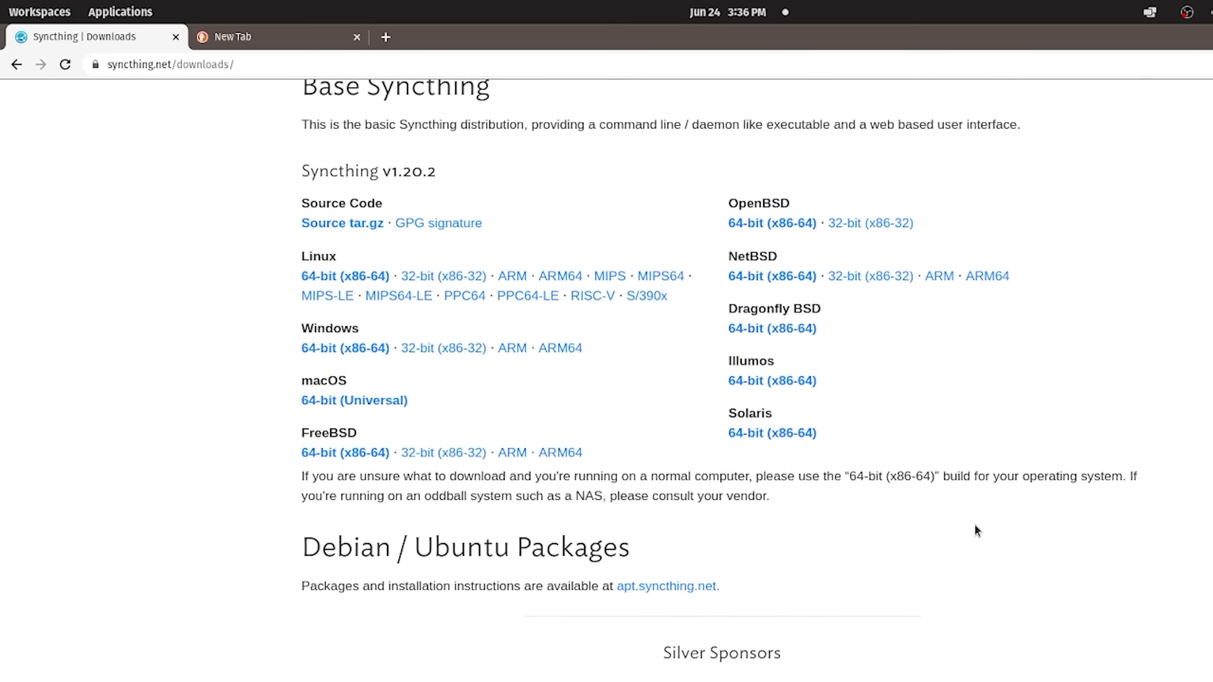
left_click(685, 592)
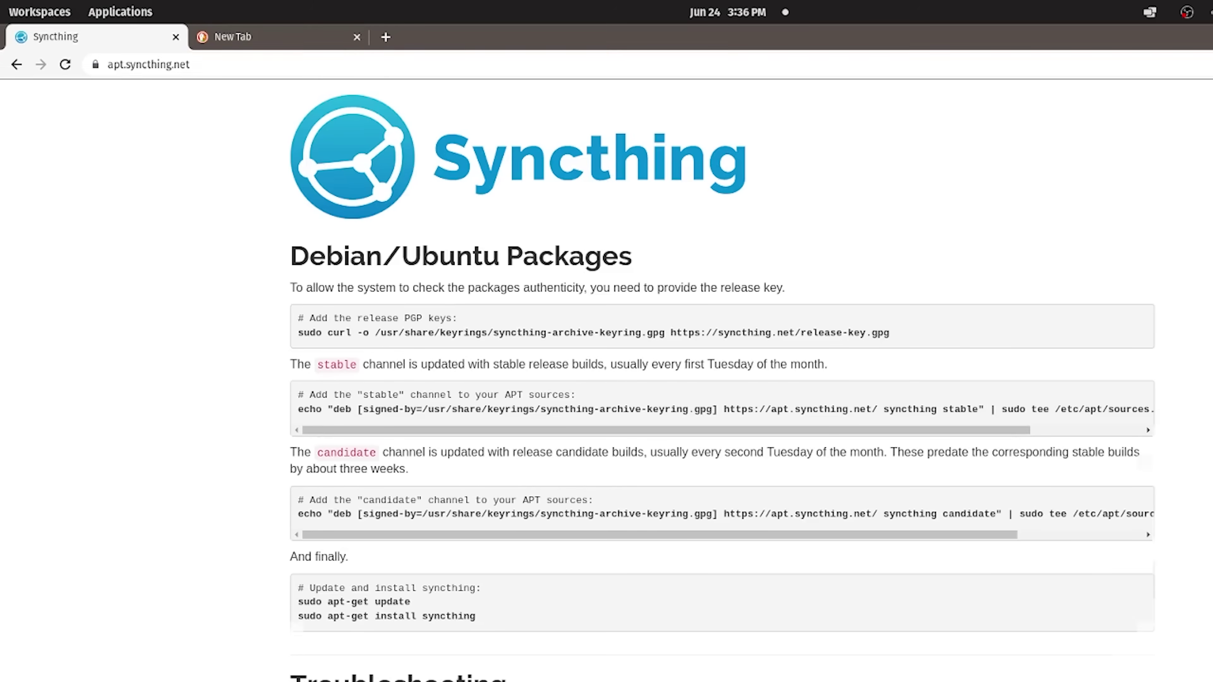
scroll(606, 383, "down", 10)
scroll(723, 381, "up", 10)
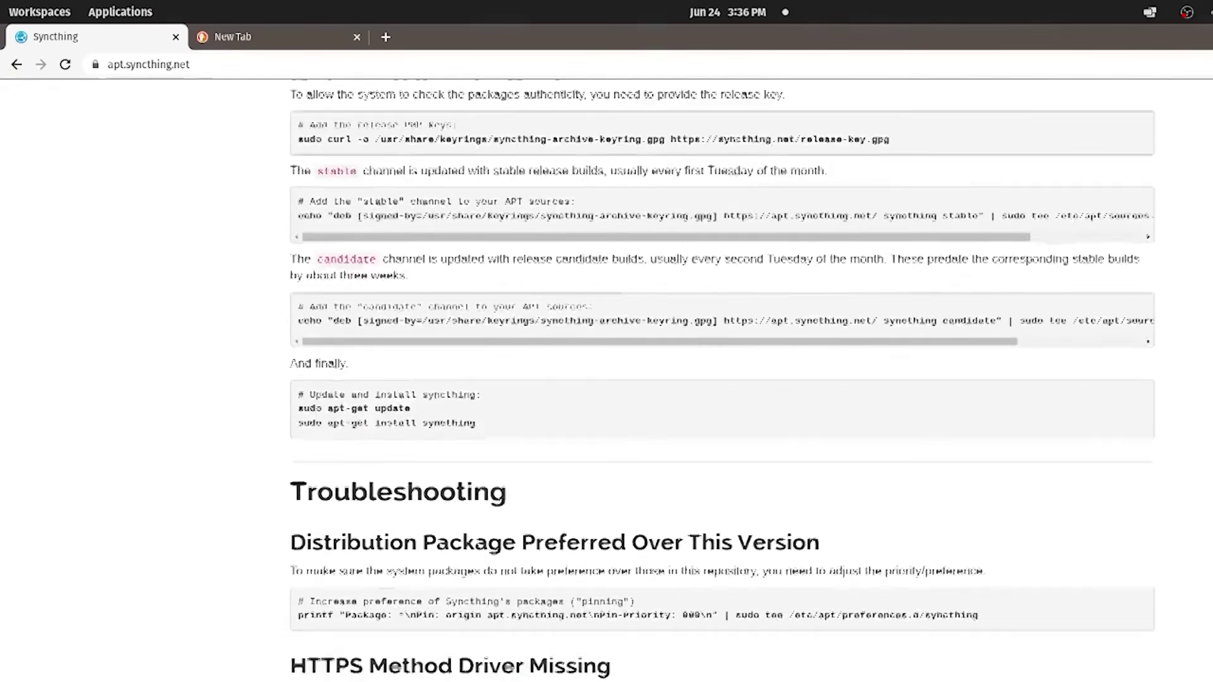
Search the Linux software store for syncthing and save /app/bin/syncthing as the Syncthing daemon path.
key("super+a")
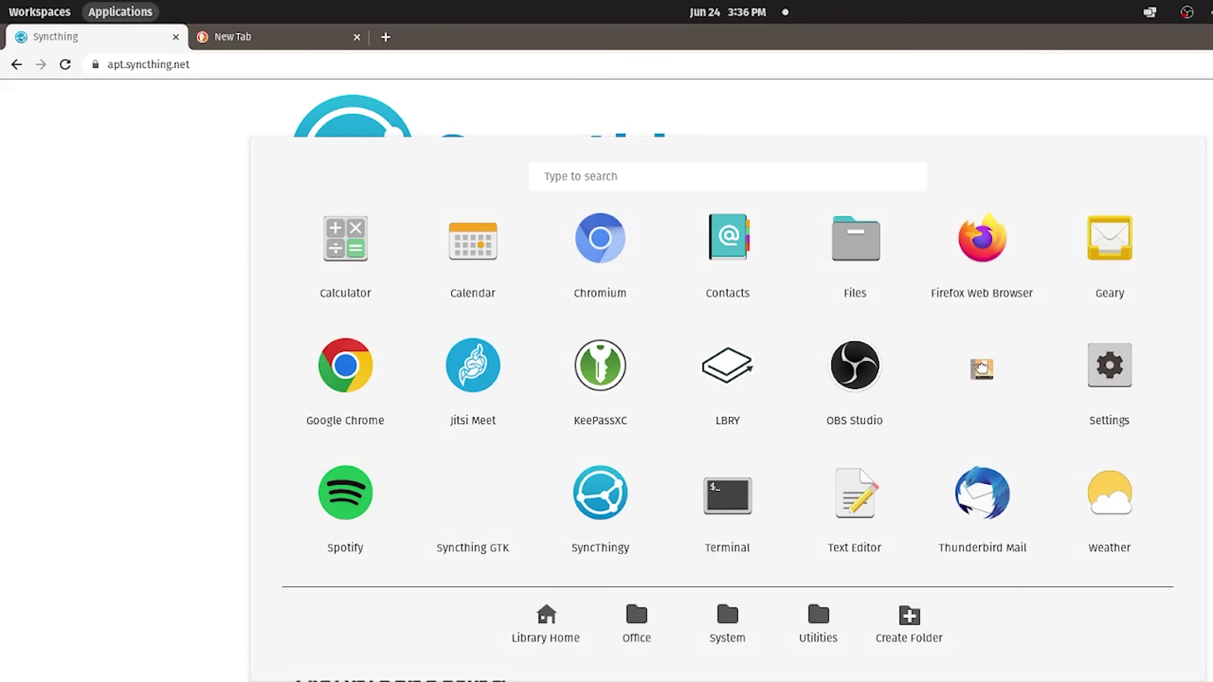
left_click(984, 369)
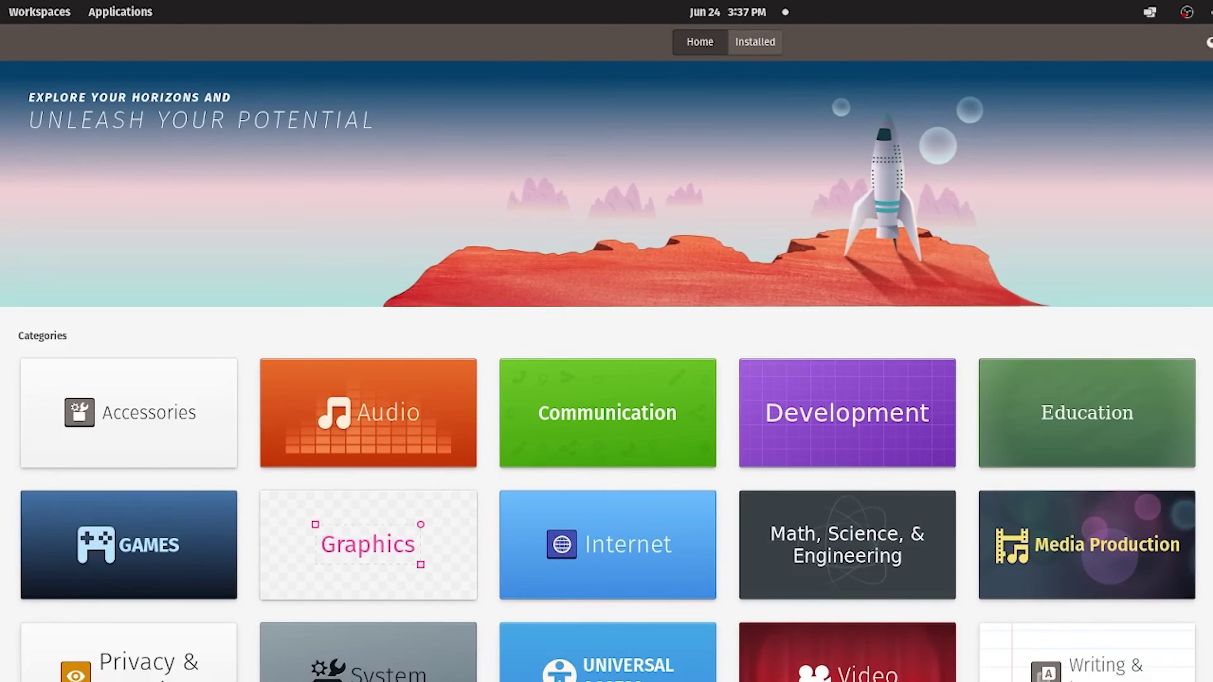
type("syncthing")
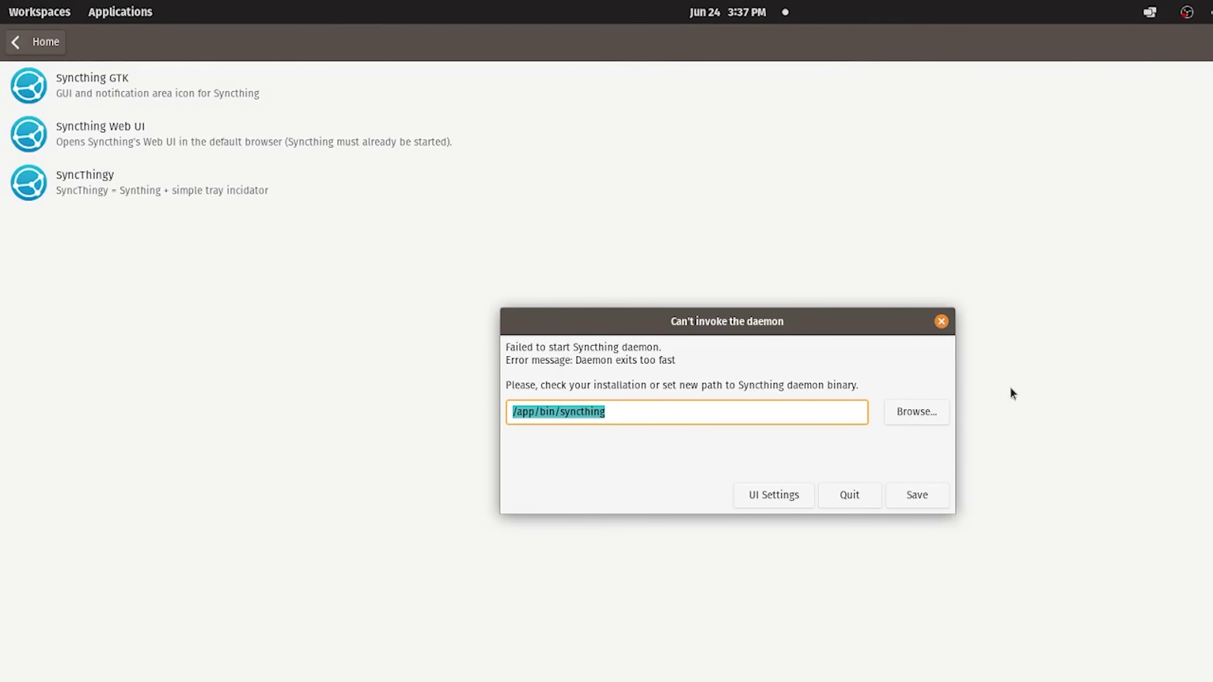
left_click(918, 495)
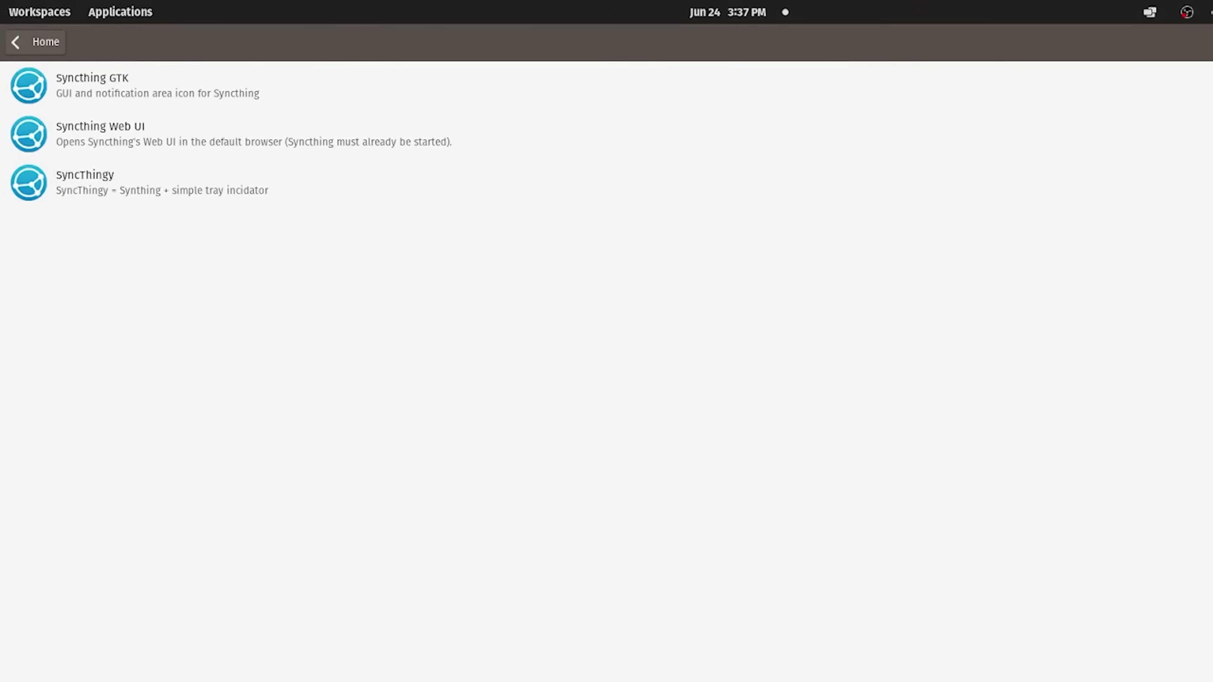